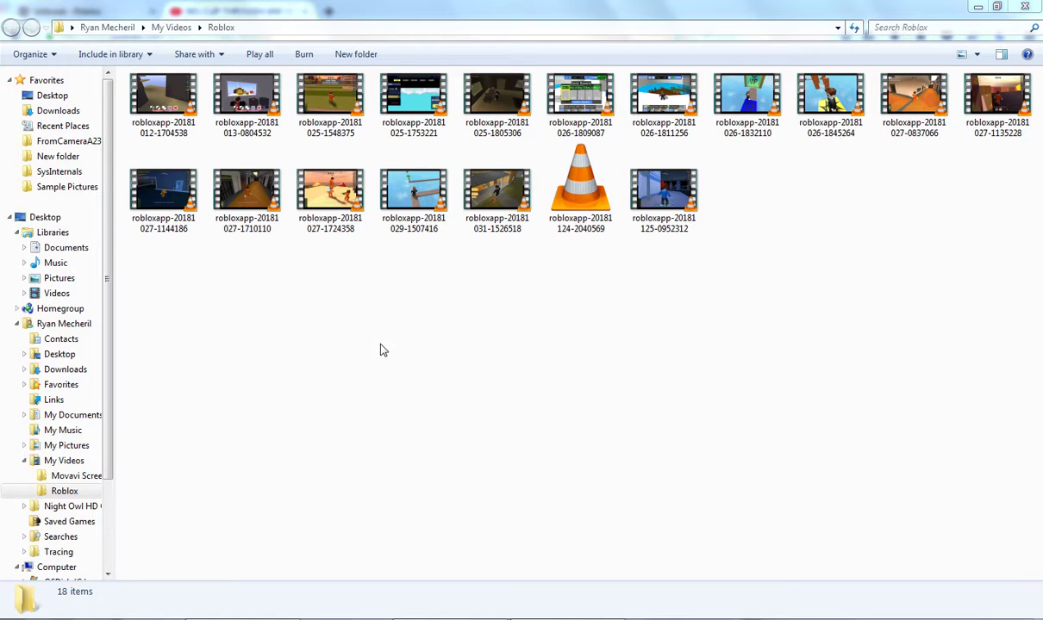
# - Open the newest Roblox Jailbreak recording, declining the VLC crash report, and reopen it
pyautogui.doubleClick(663, 193)
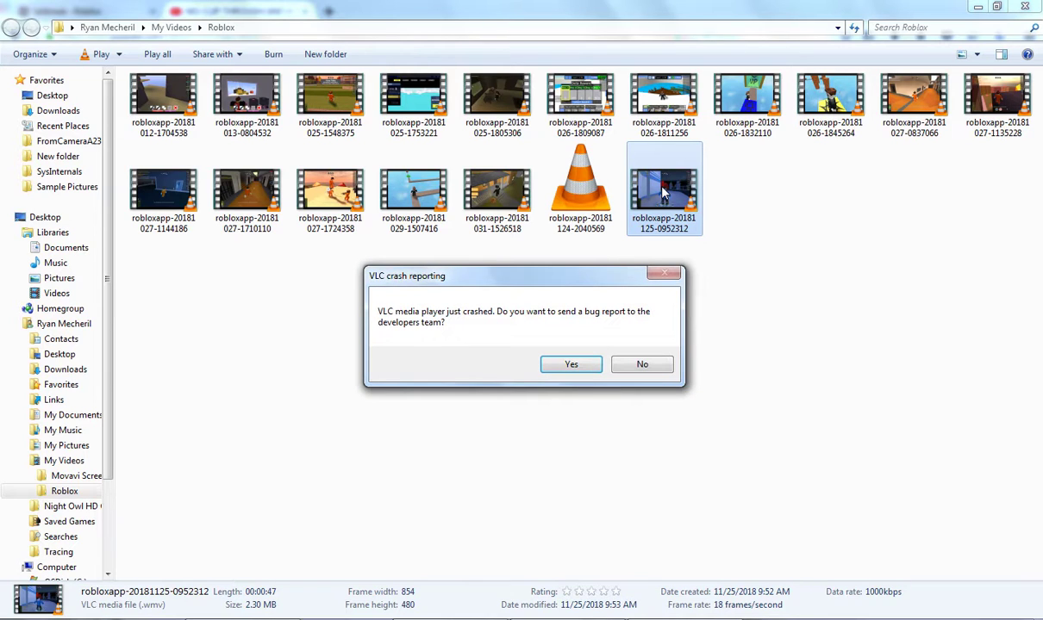
pyautogui.click(573, 365)
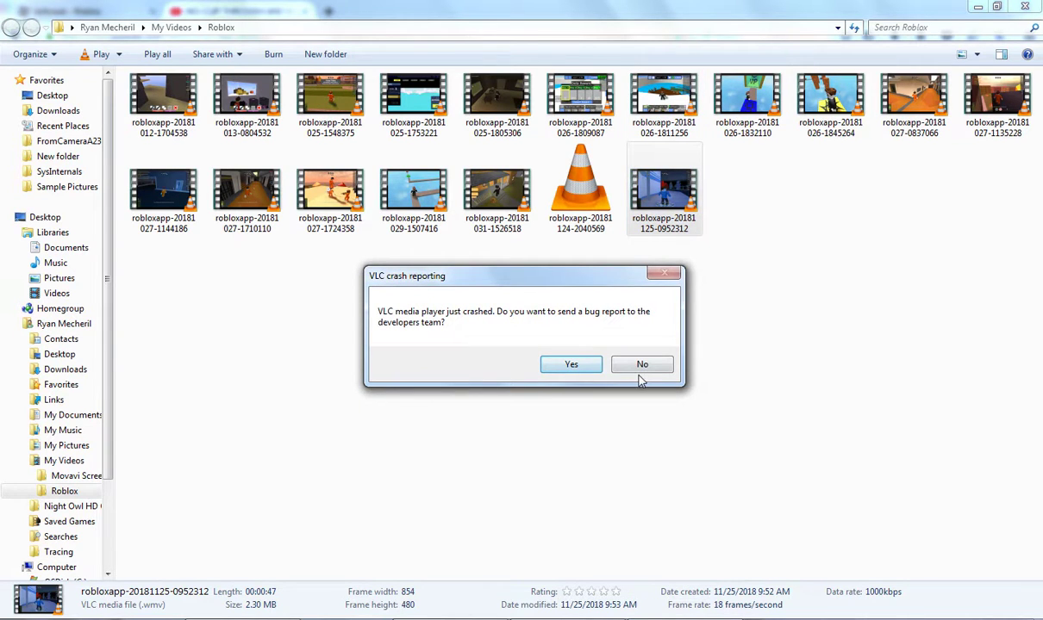
pyautogui.click(642, 365)
pyautogui.doubleClick(663, 189)
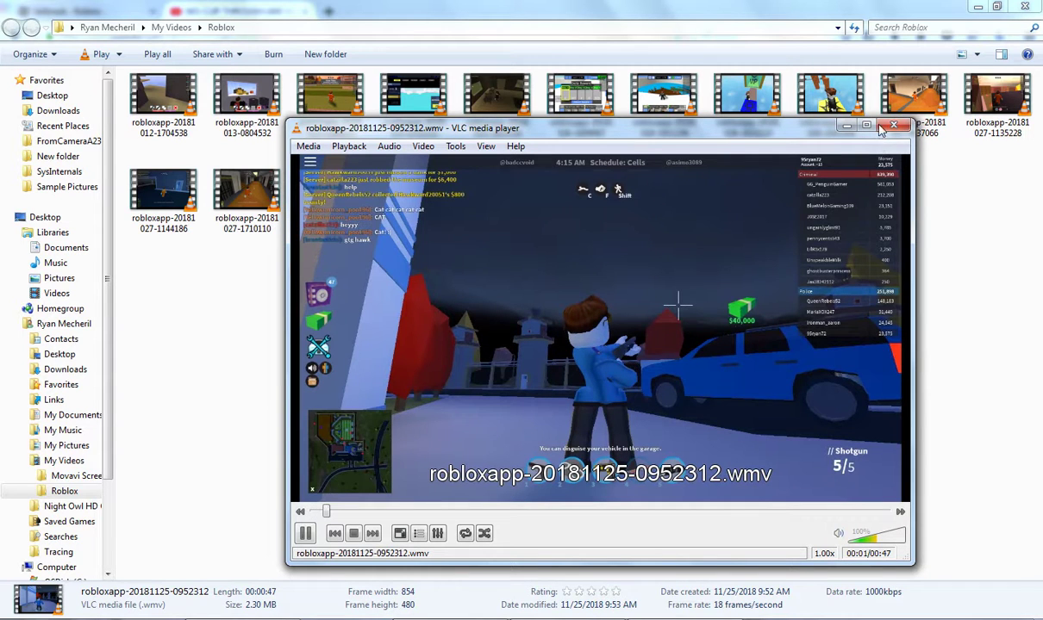
# - Maximize the VLC window and let the recording play to about 0:44
pyautogui.click(868, 128)
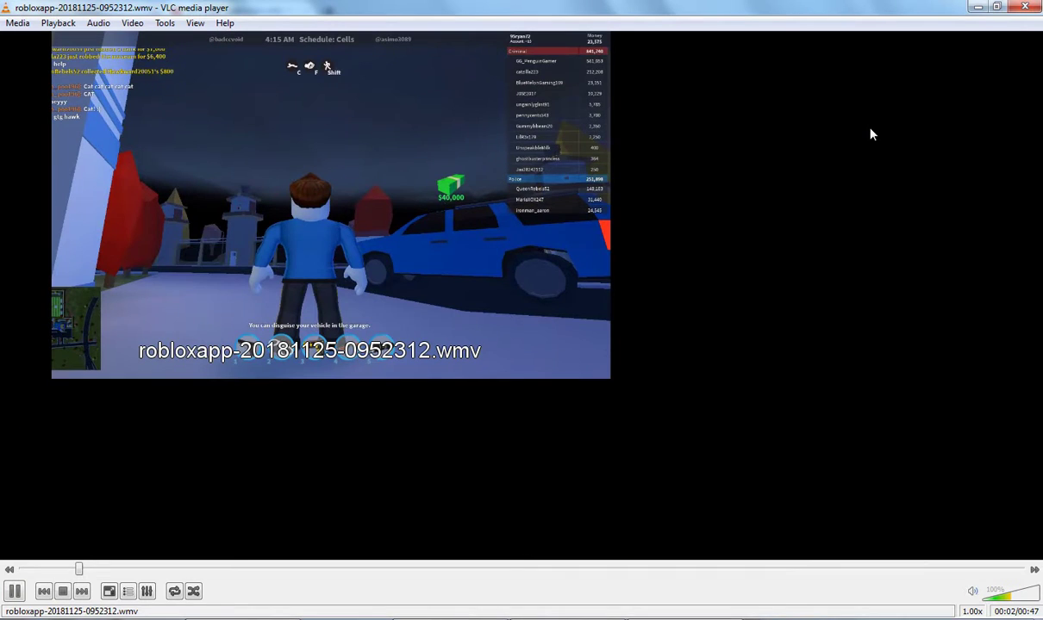